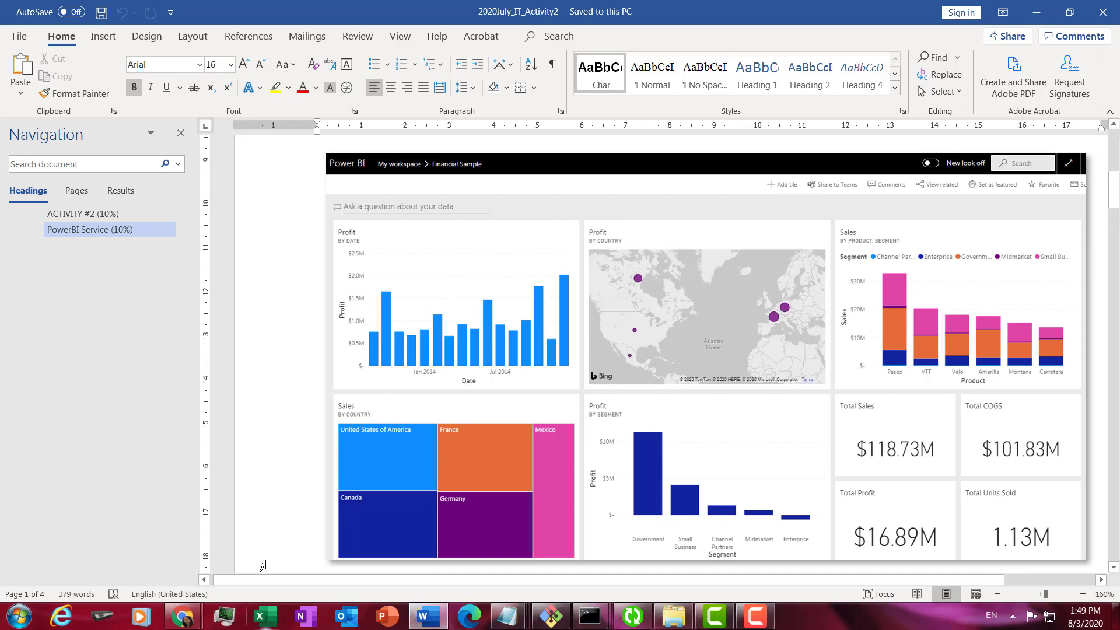
# Switch to Power BI in Chrome and create a new report from the Financial Sample dataset in My workspace
pyautogui.click(180, 615)
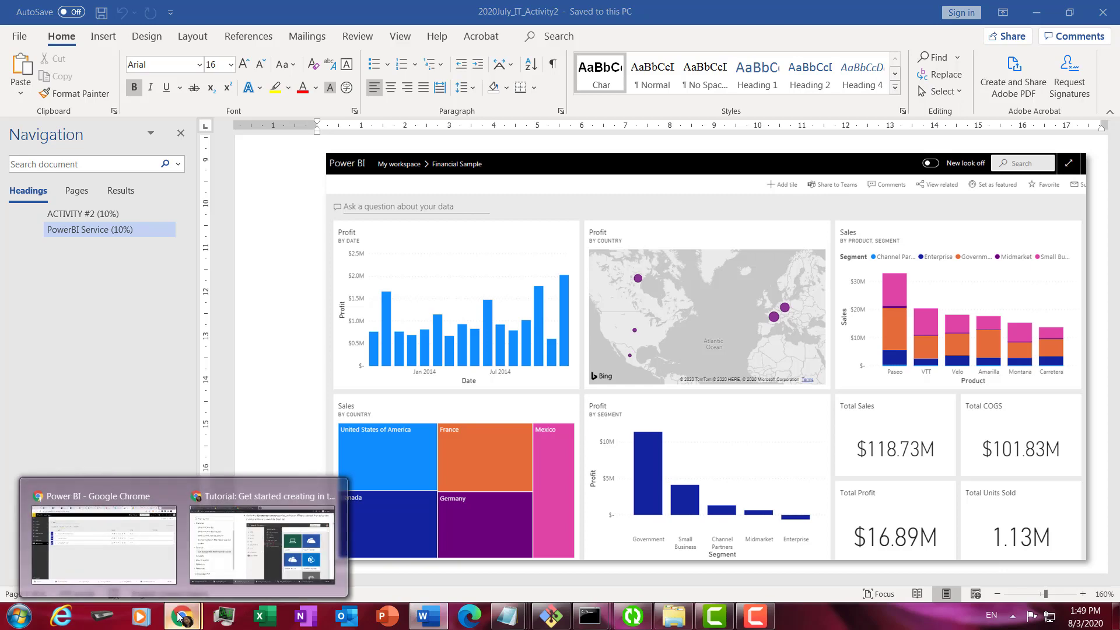
pyautogui.click(139, 569)
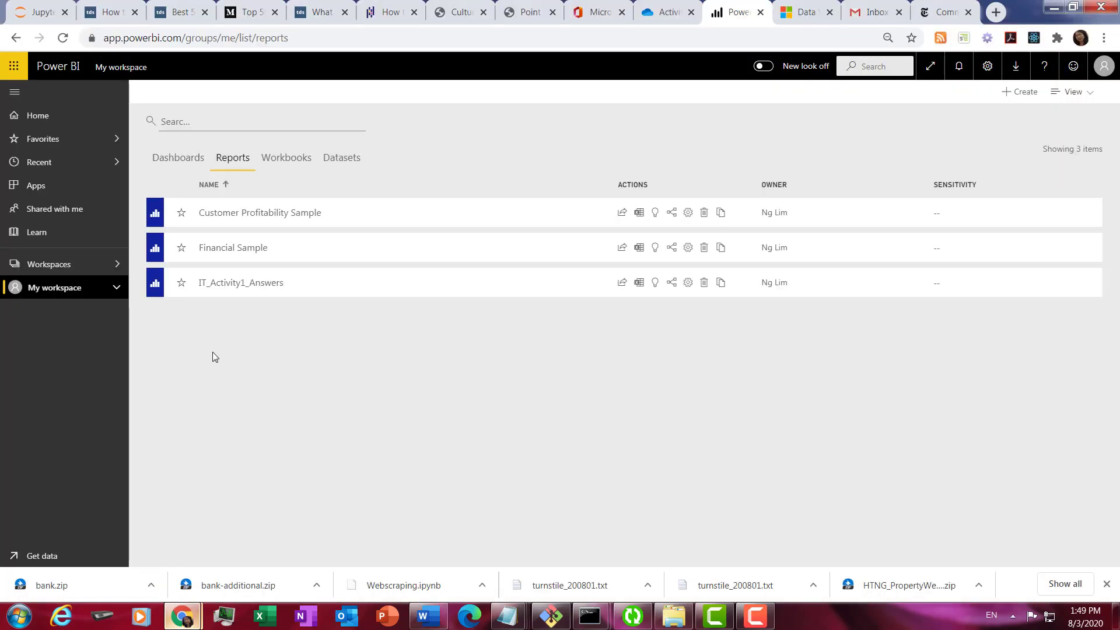
pyautogui.click(351, 163)
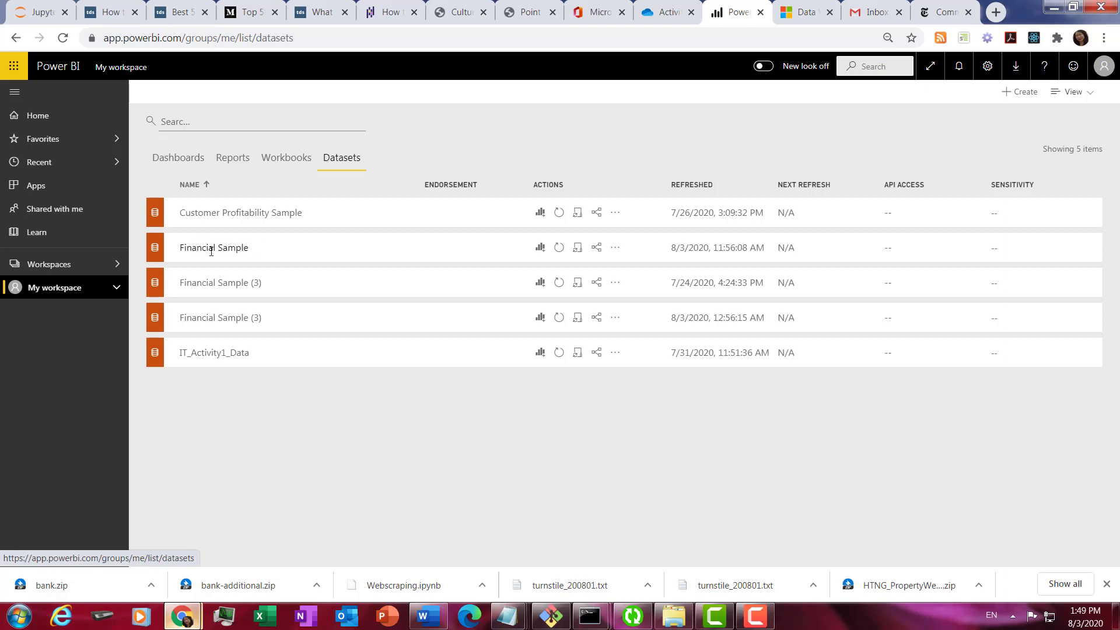
pyautogui.moveTo(181, 248); pyautogui.dragTo(254, 250)
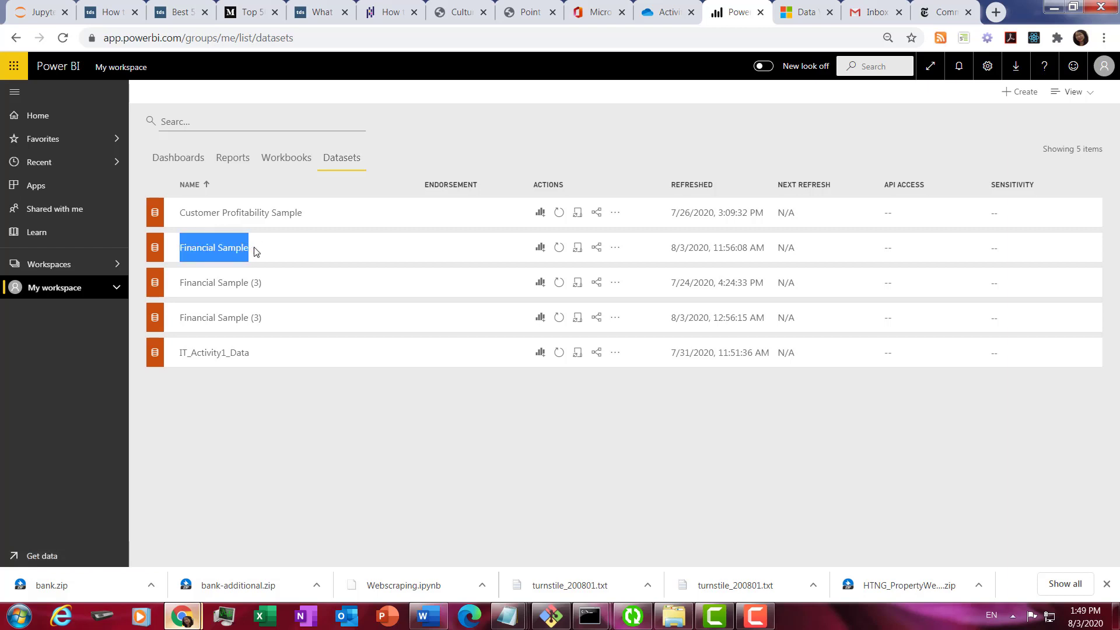
pyautogui.click(540, 252)
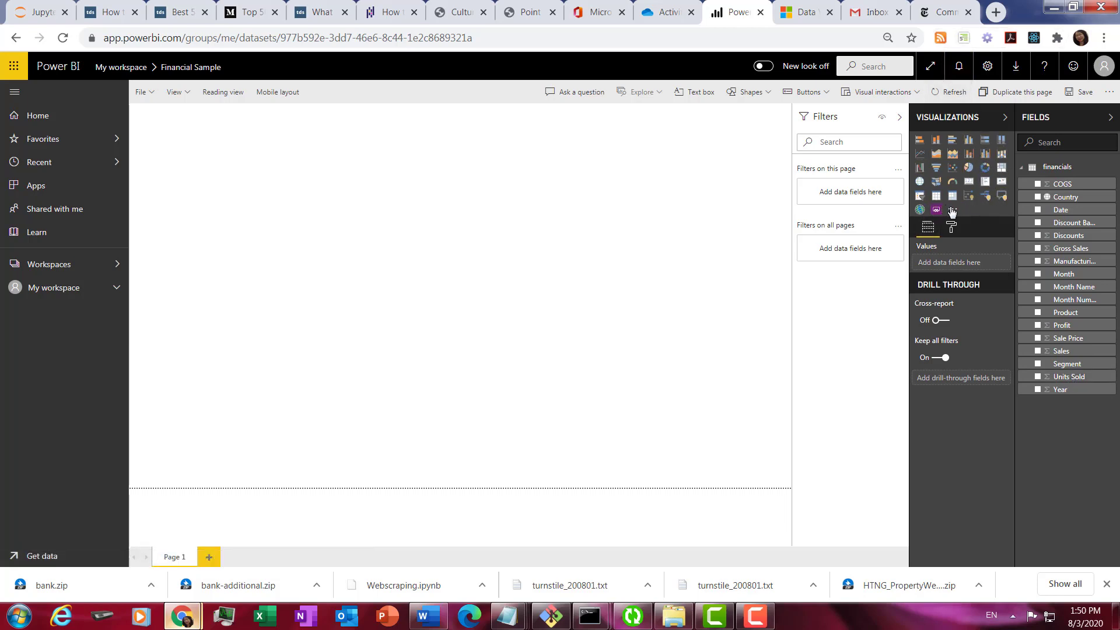
# Check the reference dashboard in the Word document, then return to the blank Power BI report
pyautogui.click(428, 617)
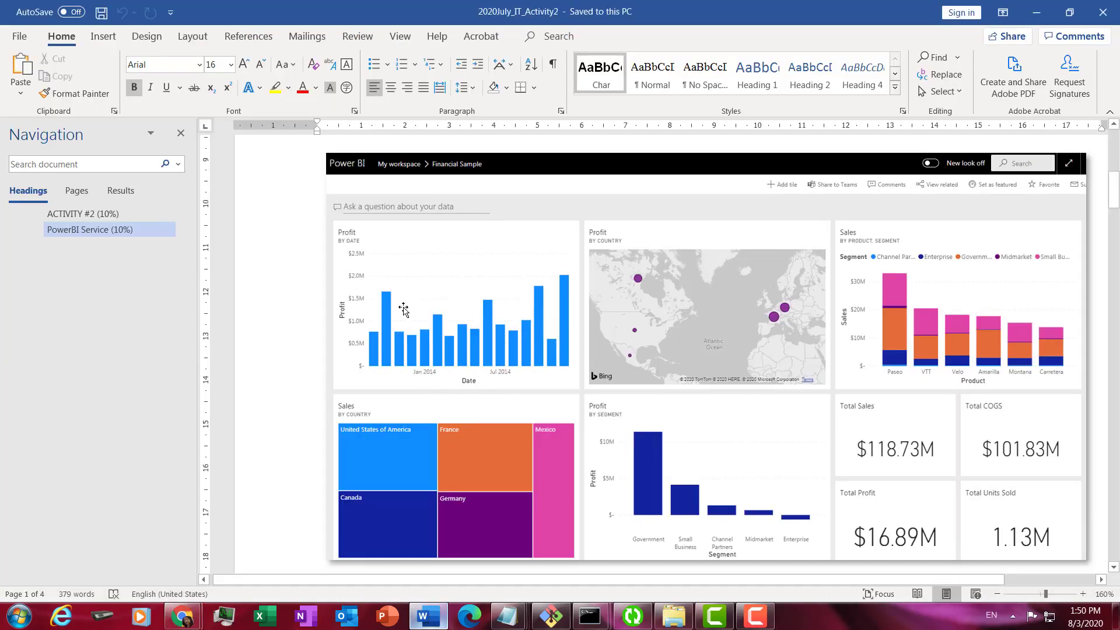
pyautogui.click(182, 616)
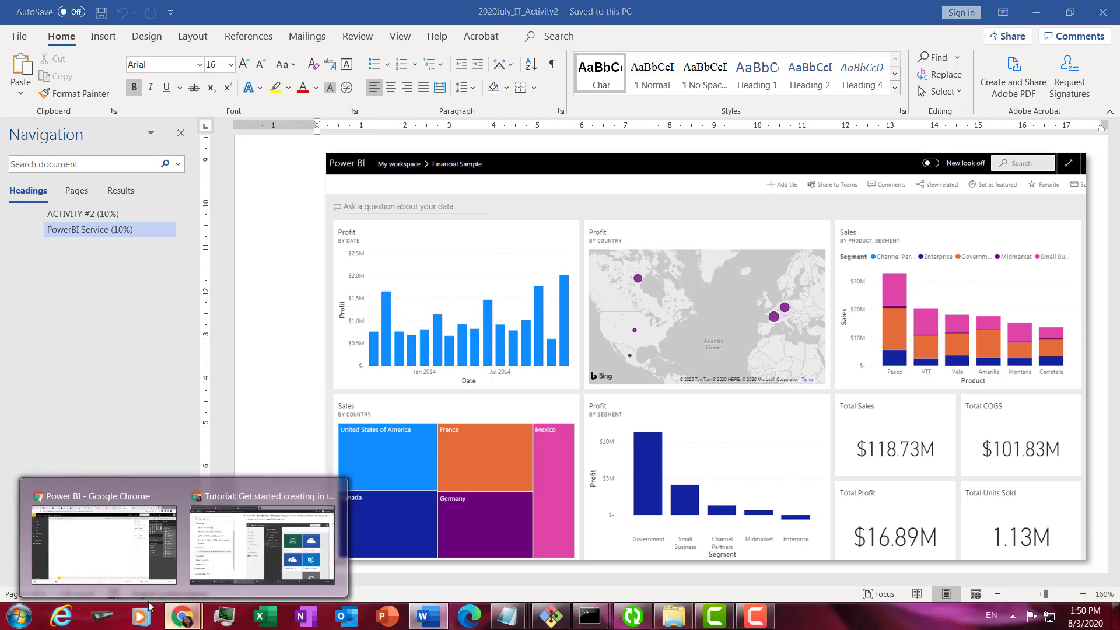
pyautogui.click(140, 546)
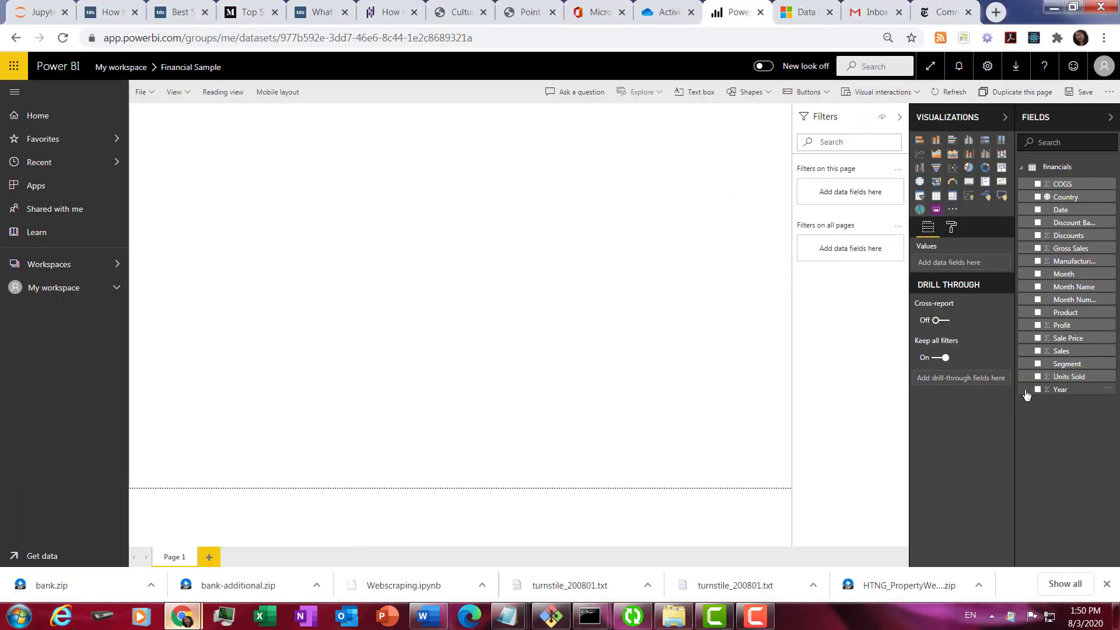
# Add a column chart of Profit by Date and enlarge it to fill about half of the report page
pyautogui.click(1038, 326)
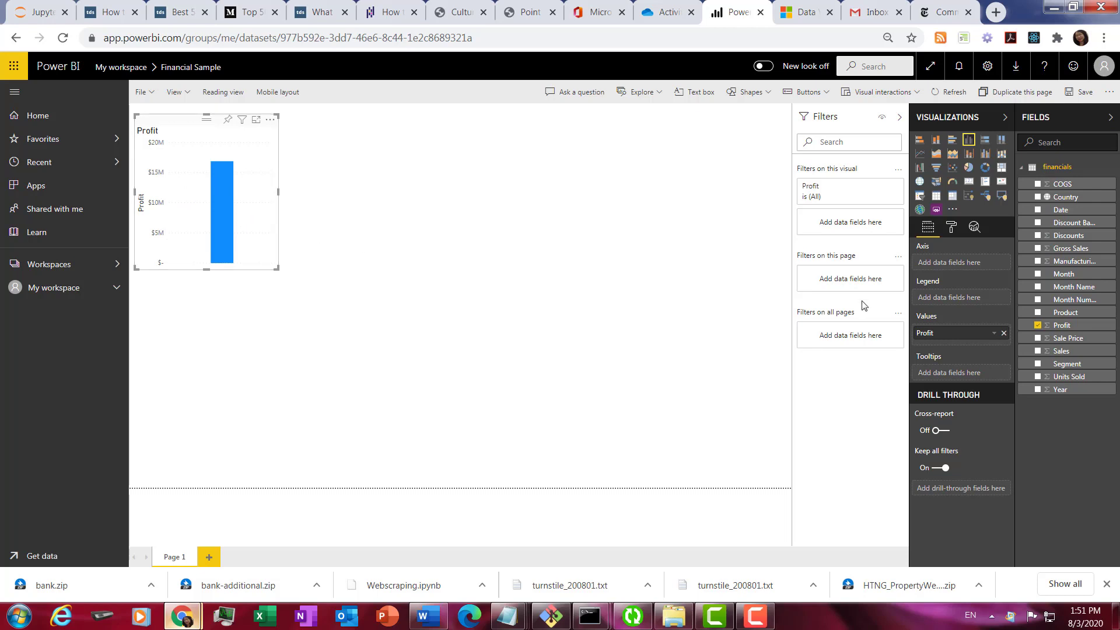
pyautogui.click(1038, 210)
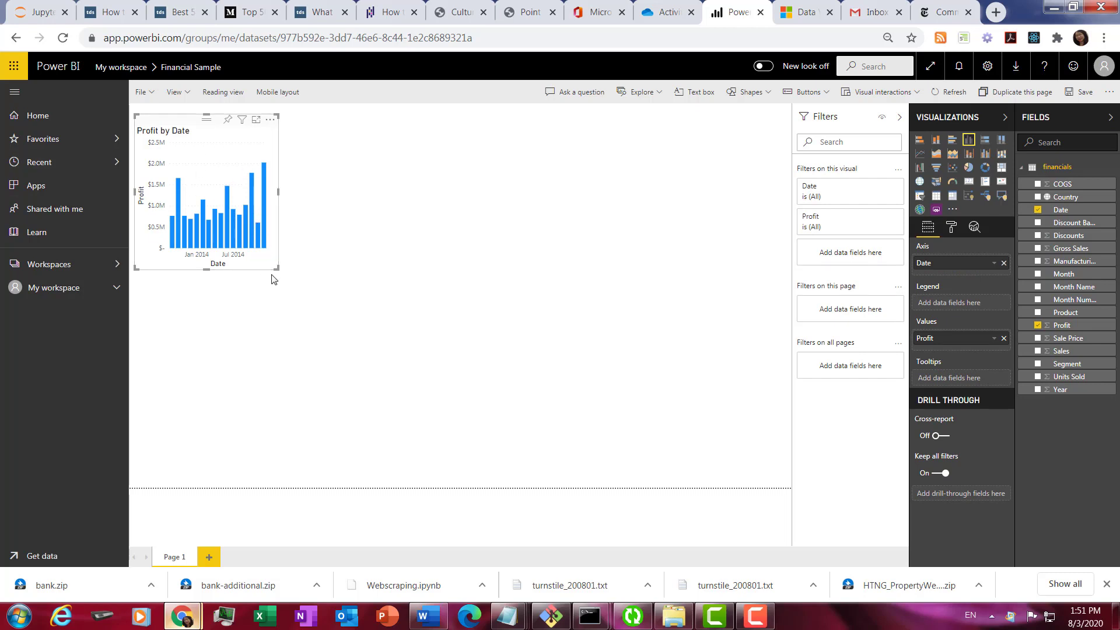
pyautogui.moveTo(274, 265); pyautogui.dragTo(465, 480)
pyautogui.moveTo(301, 341)
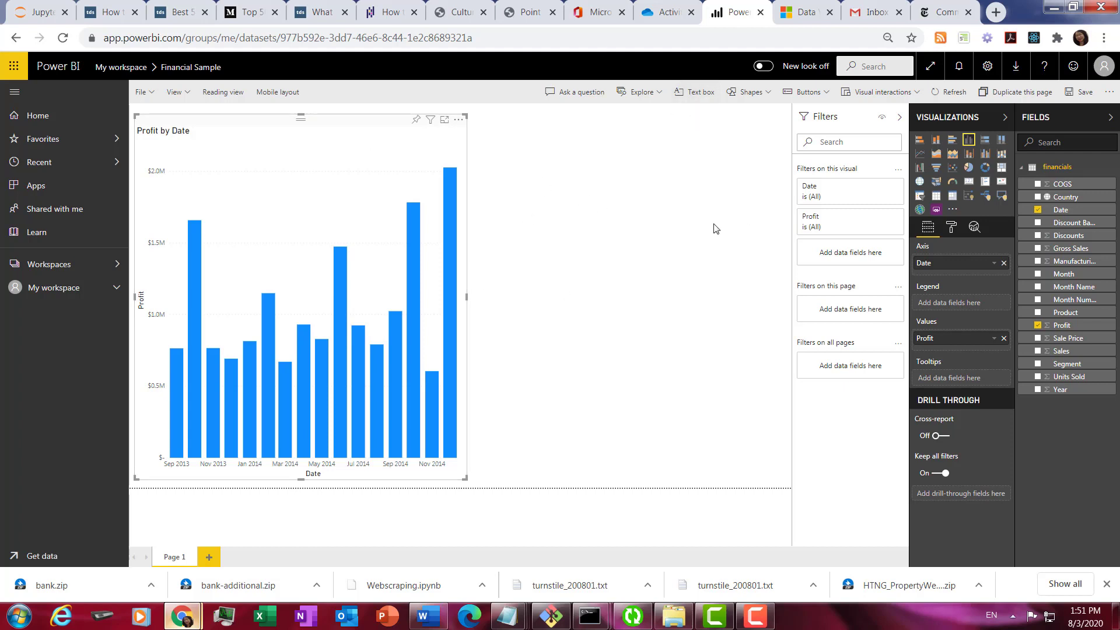
# Add a second visual showing Profit by Country beside the Profit by Date chart and display it as a Map
pyautogui.click(639, 256)
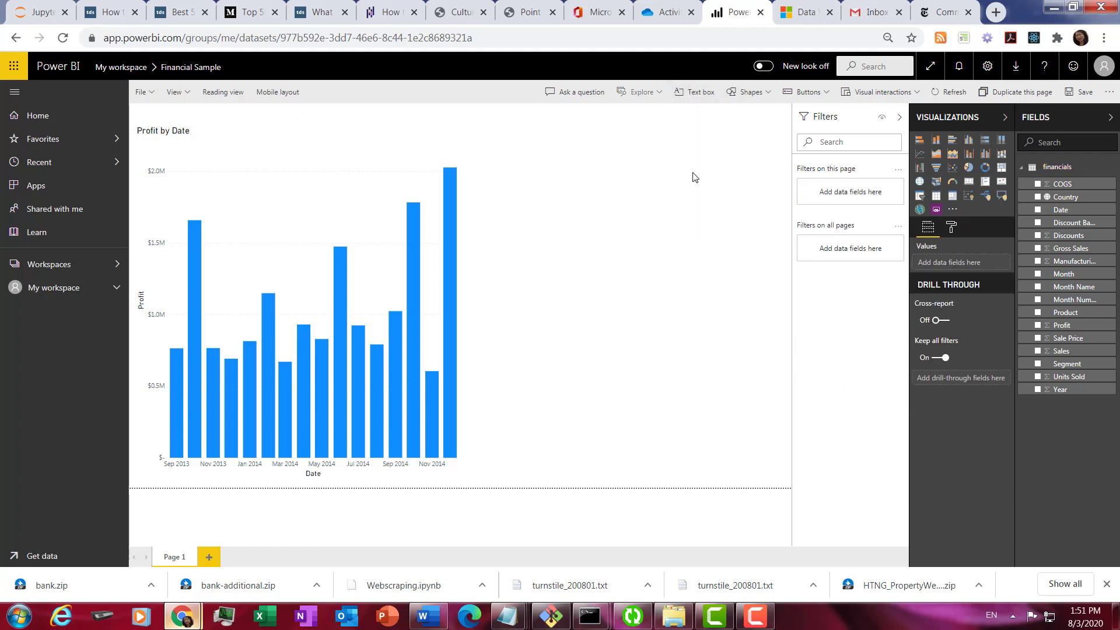
pyautogui.click(1038, 326)
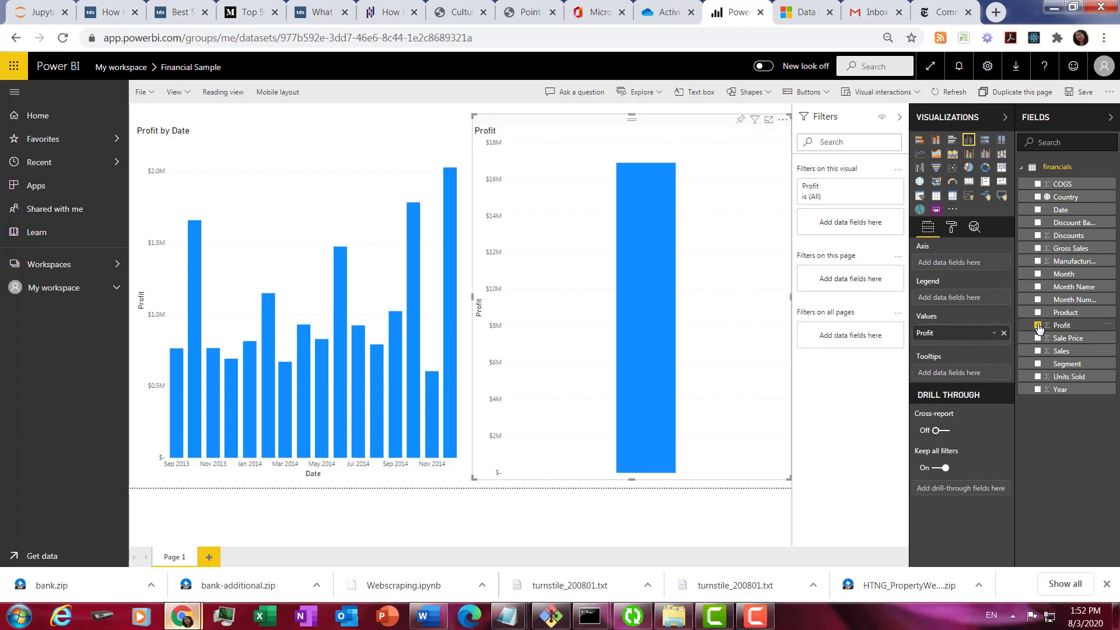
pyautogui.click(1038, 197)
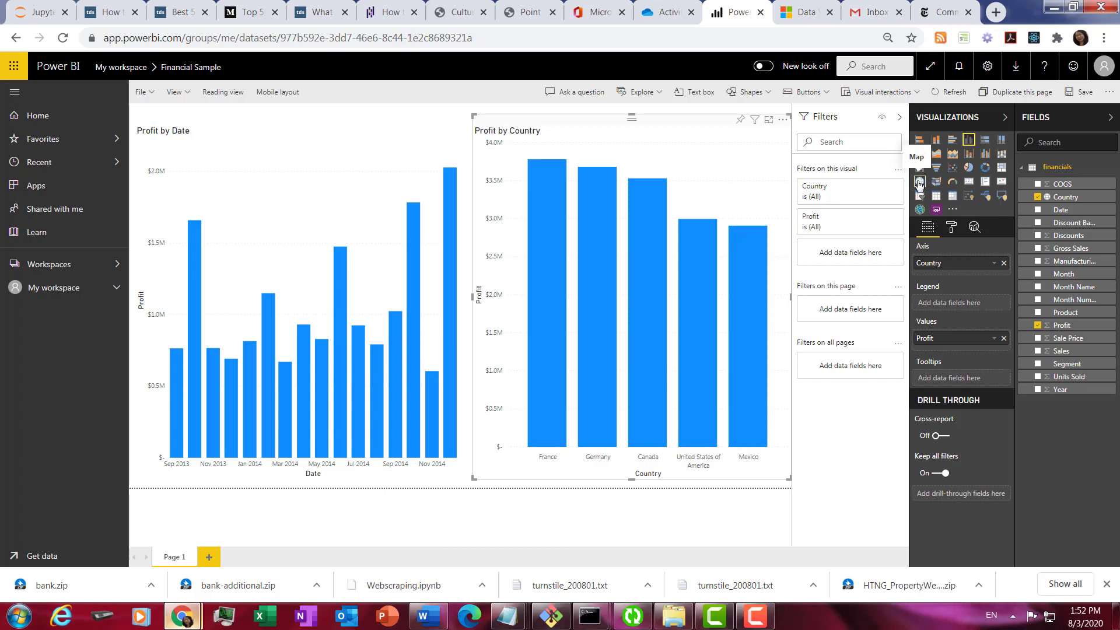
pyautogui.click(920, 185)
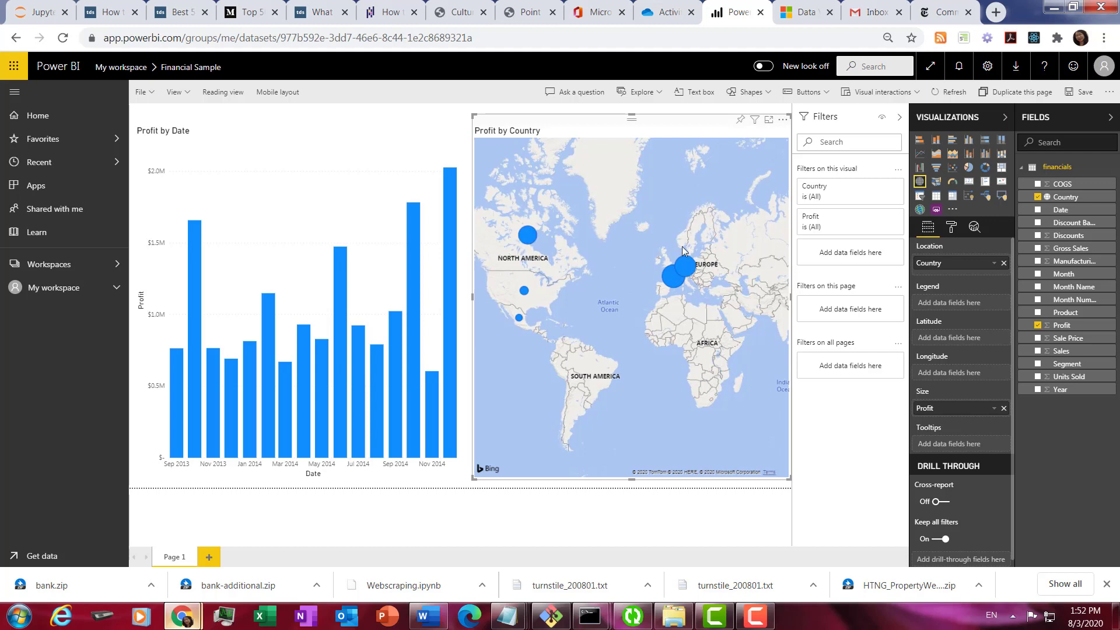
# Cross-highlight the Profit by Date chart by selecting country bubbles on the map, including Germany and Canada
pyautogui.click(686, 268)
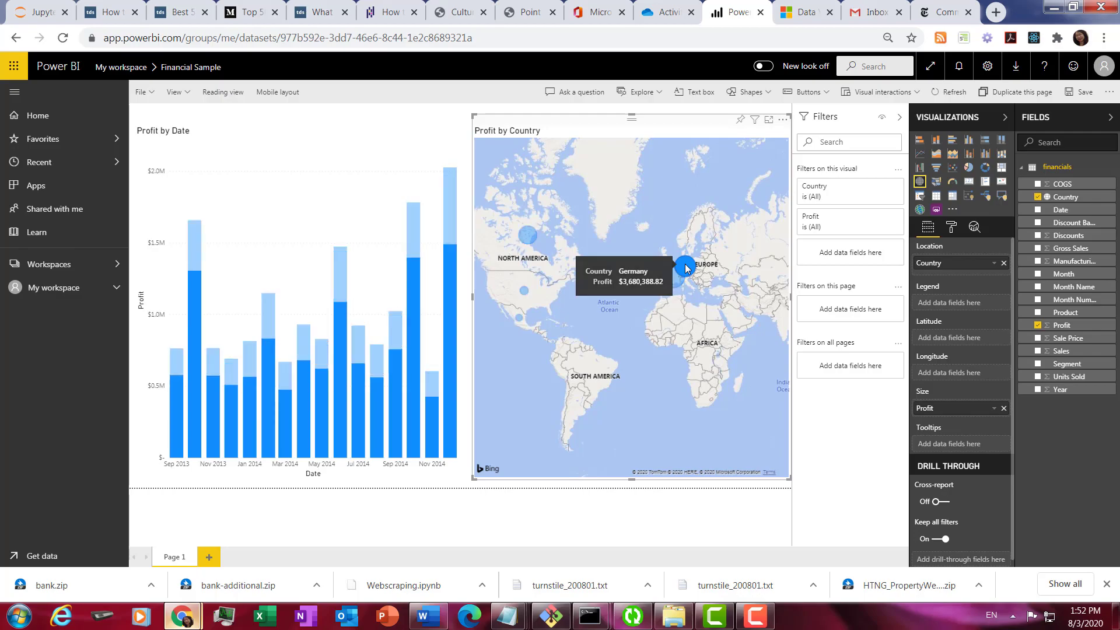
pyautogui.click(527, 235)
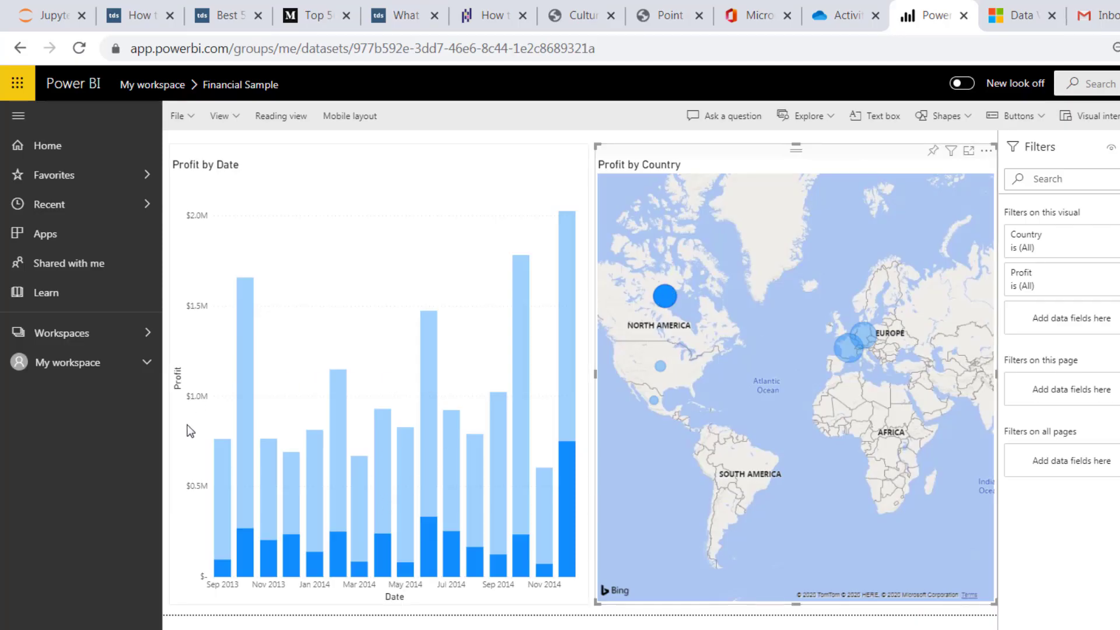
pyautogui.click(665, 296)
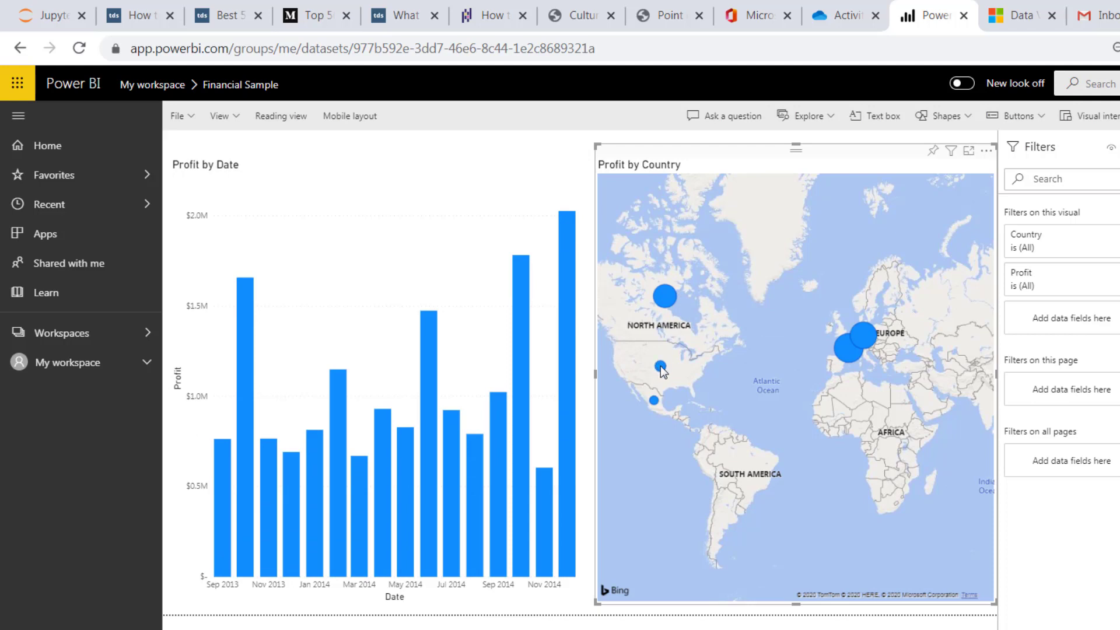
pyautogui.click(660, 366)
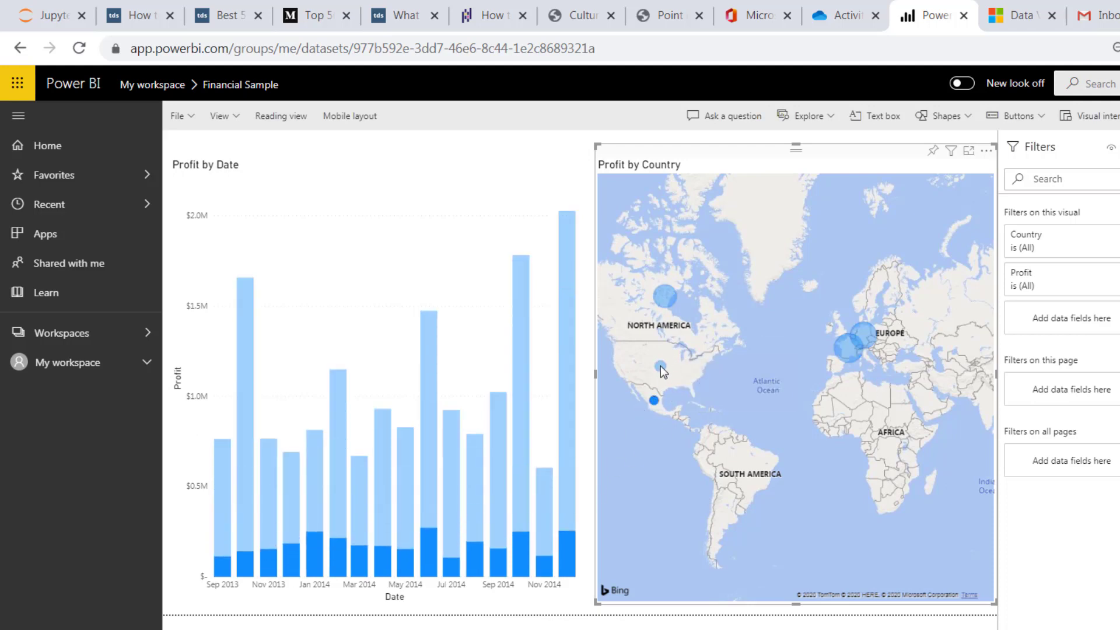
pyautogui.click(666, 300)
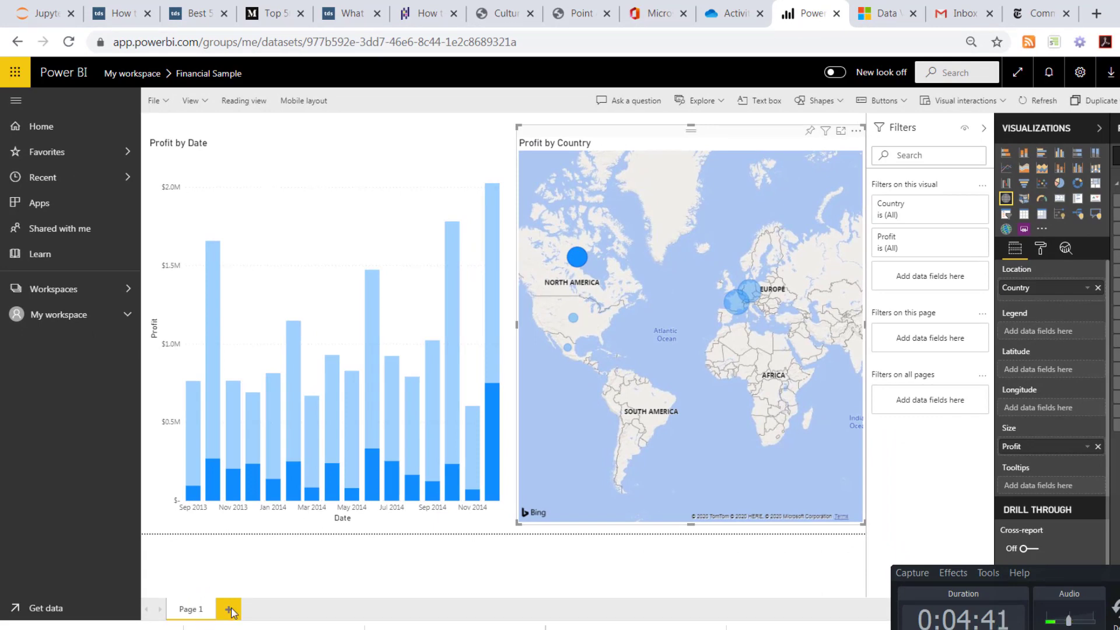
# Add a second report page with an enlarged column chart of Sales by Product, using Segment as the legend
pyautogui.click(230, 611)
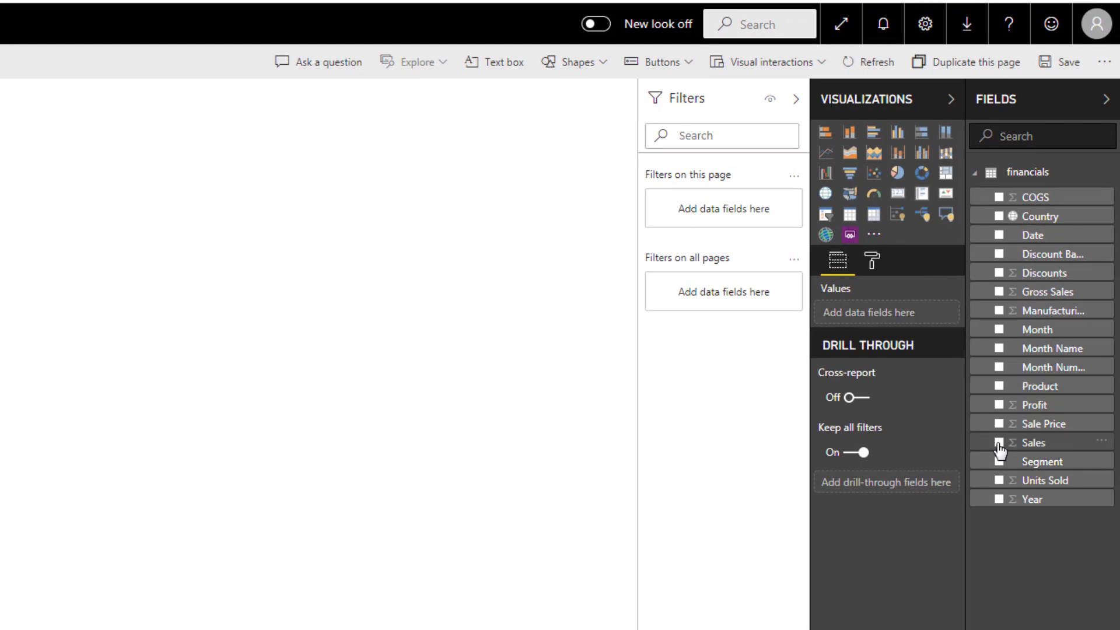
pyautogui.click(999, 443)
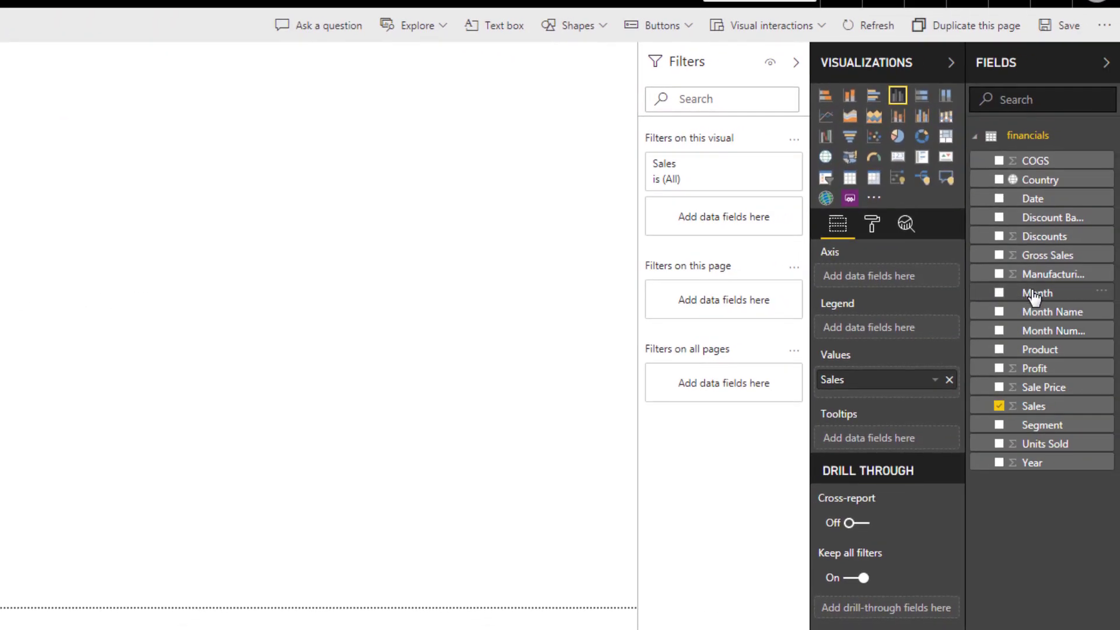
pyautogui.click(1000, 349)
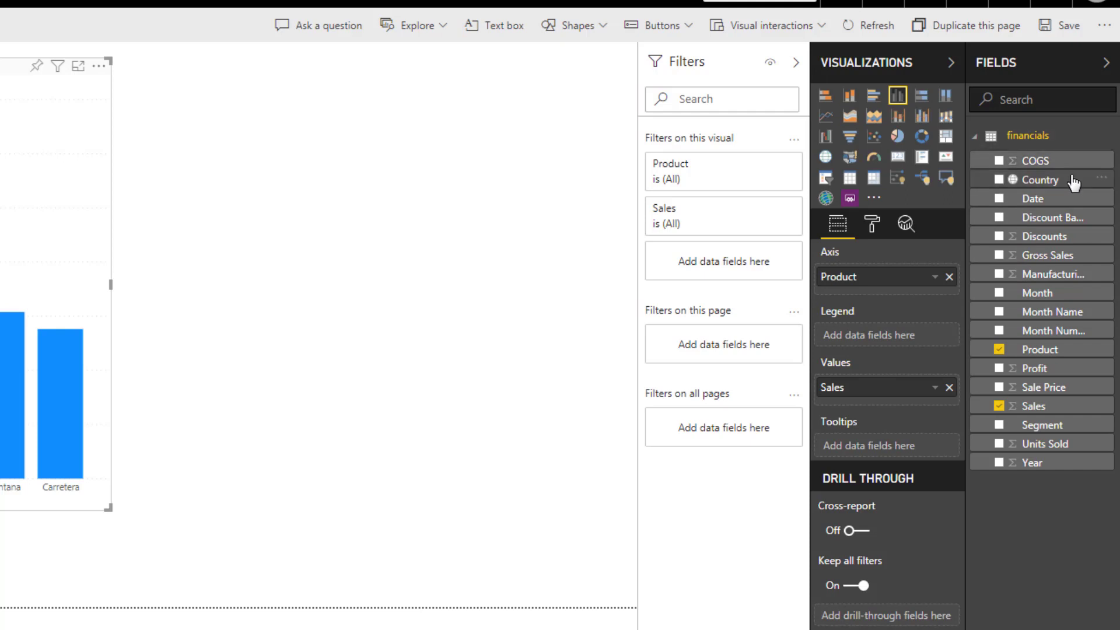
pyautogui.click(1000, 426)
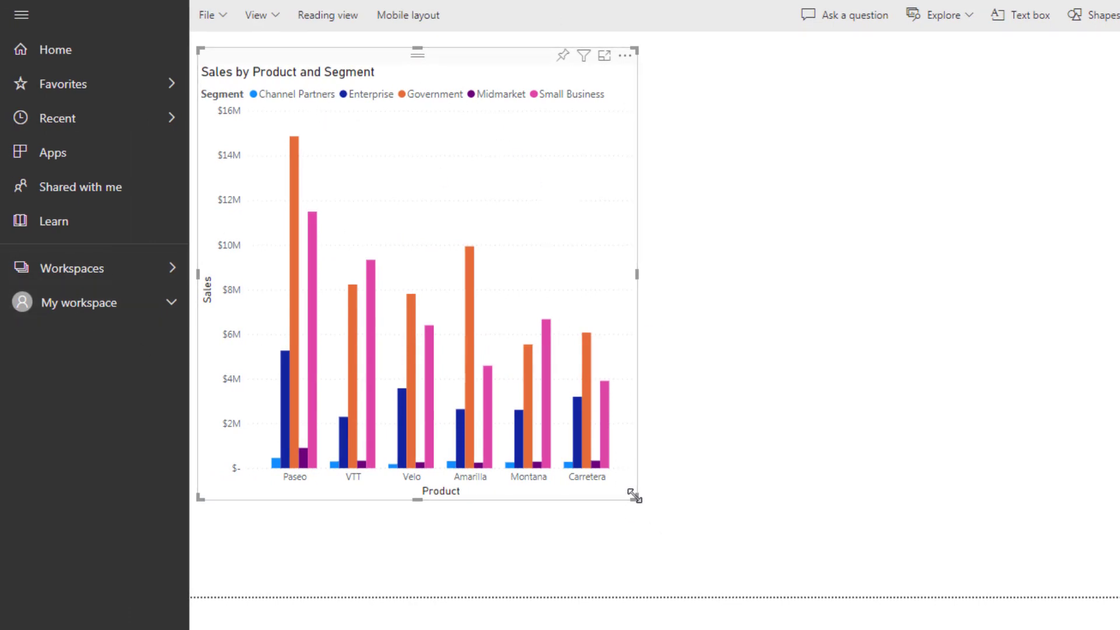
pyautogui.moveTo(635, 496); pyautogui.dragTo(700, 594)
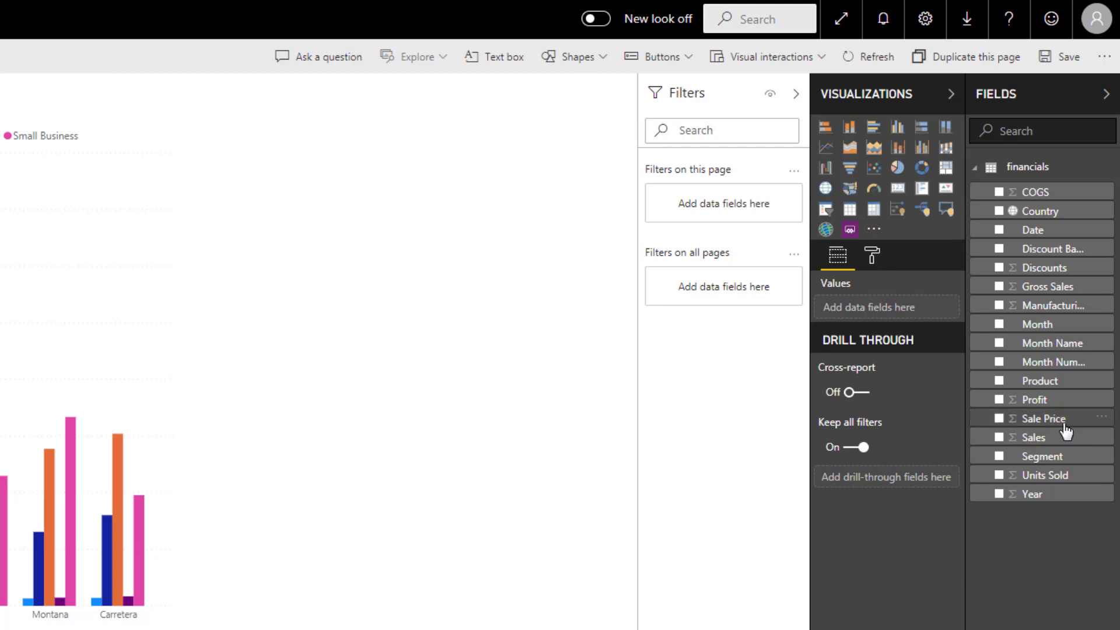
# Add a column chart of Profit by Segment beside the sales chart on Page 2
pyautogui.click(999, 400)
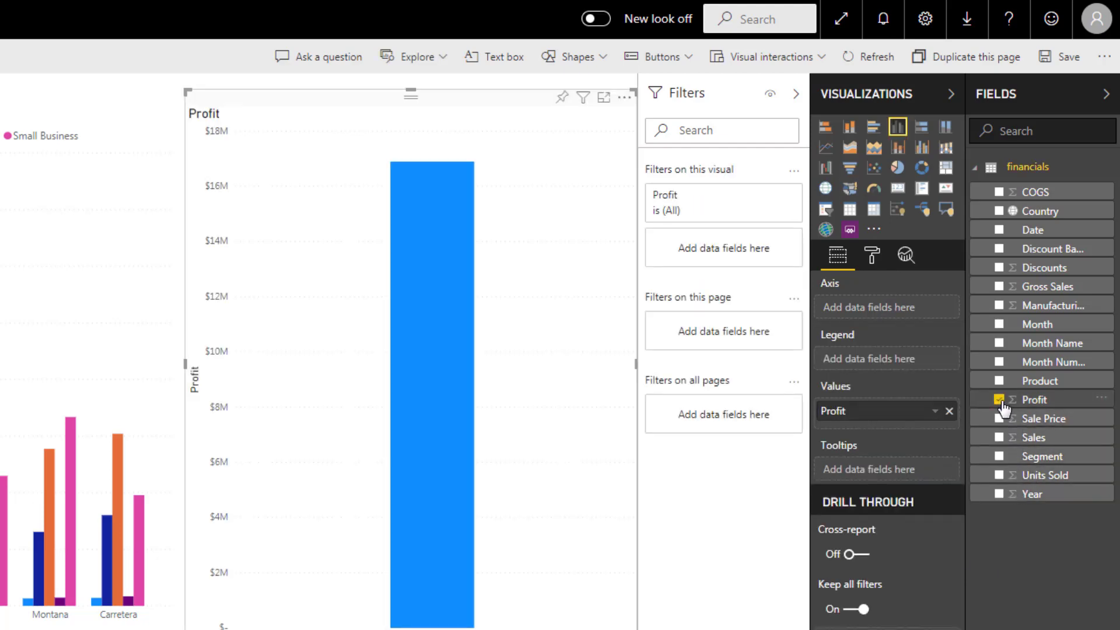
pyautogui.click(1000, 457)
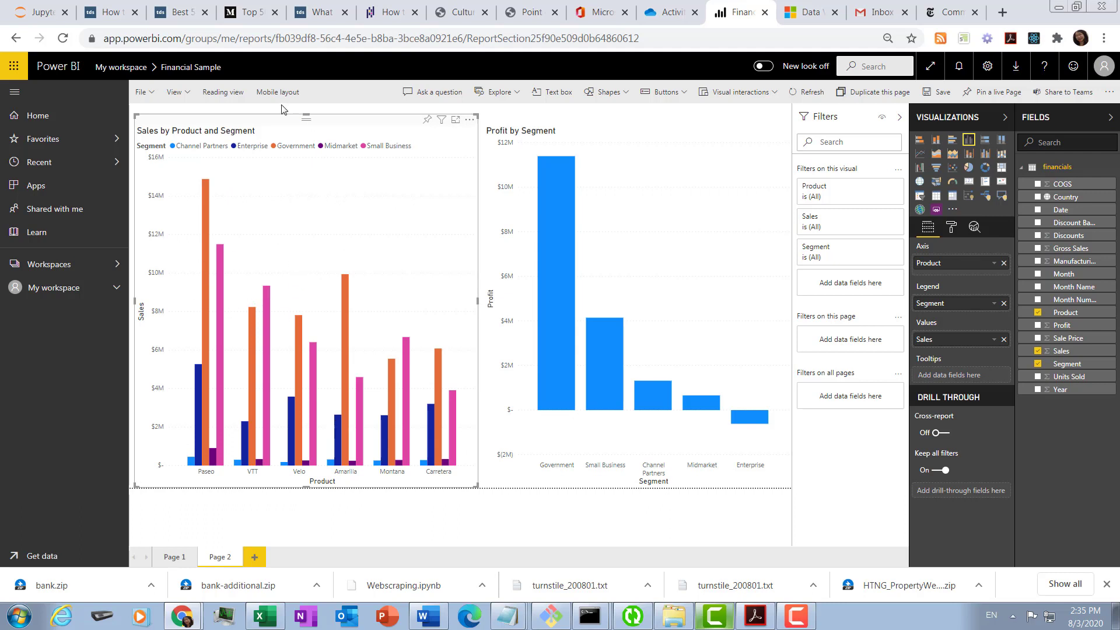
# Change the Sales by Product and Segment visual to a stacked column chart and save the report
pyautogui.click(937, 141)
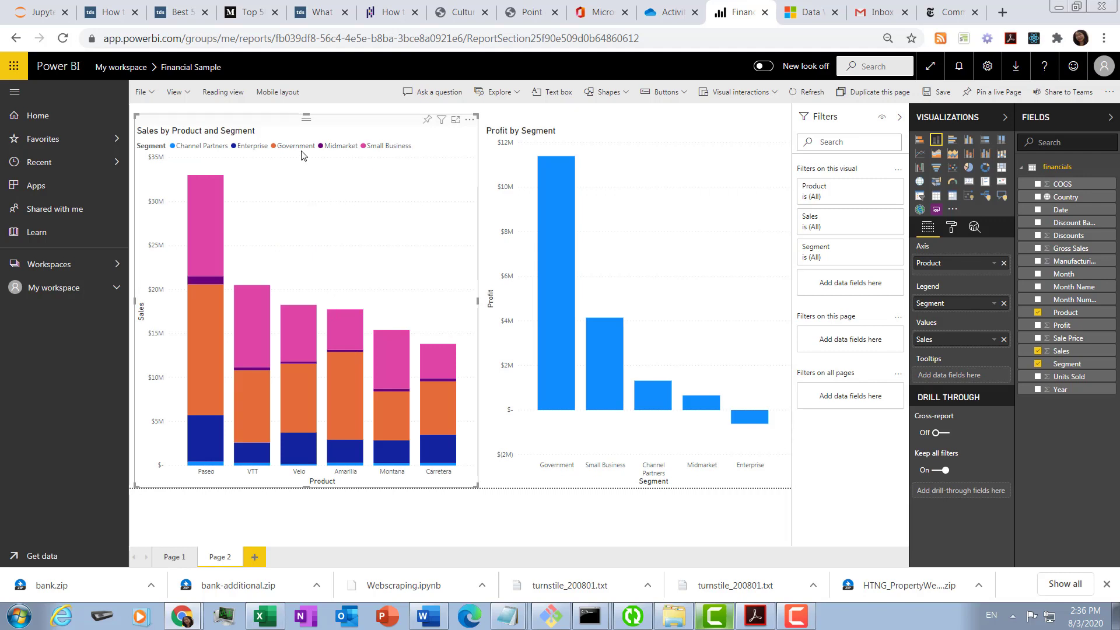
pyautogui.click(142, 92)
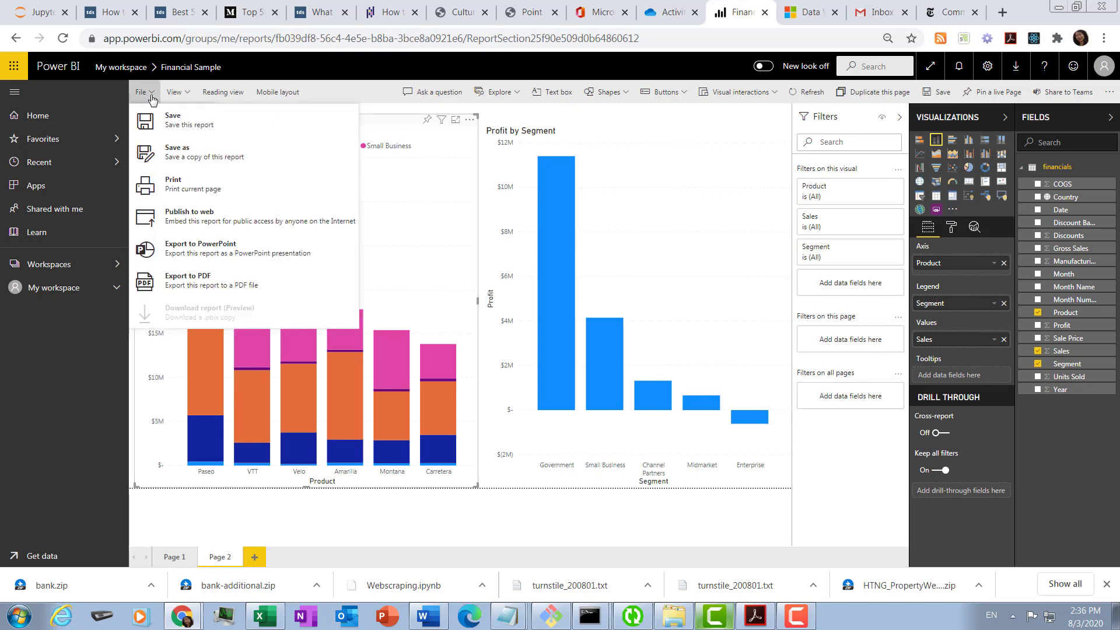
pyautogui.click(204, 124)
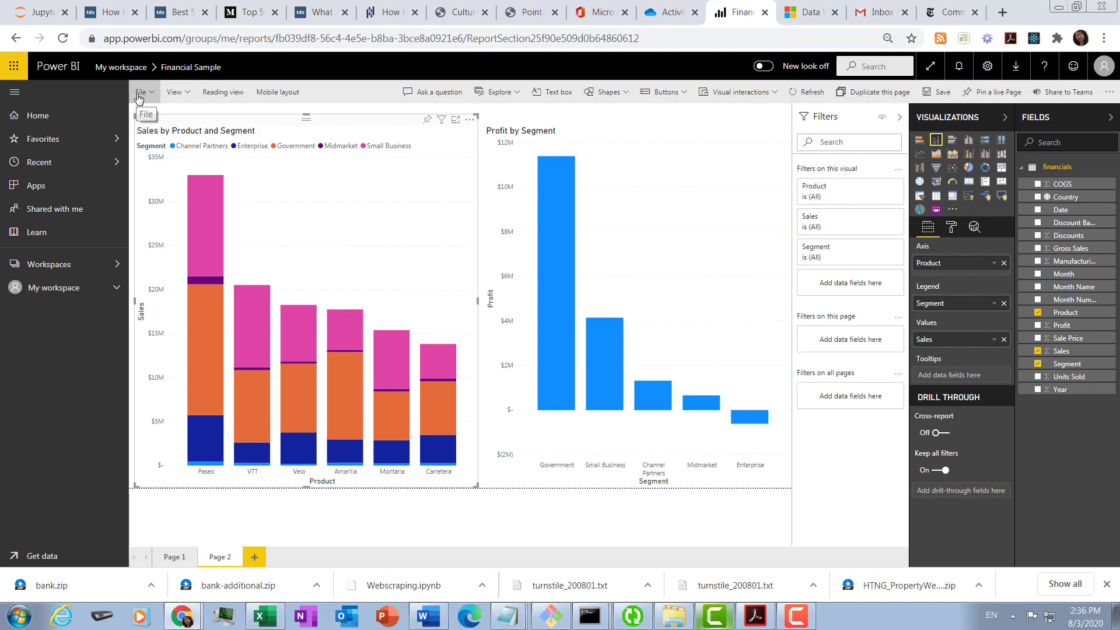
# Reopen the saved Financial Sample report from the My workspace reports and view Page 1 and Page 2
pyautogui.click(61, 292)
pyautogui.click(232, 162)
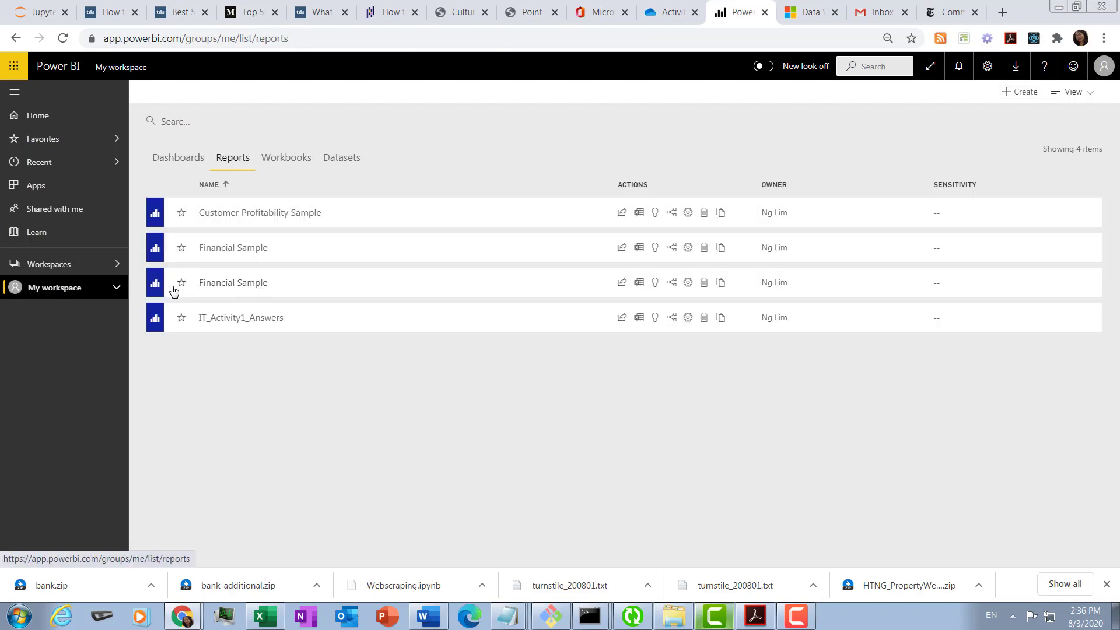
pyautogui.click(220, 285)
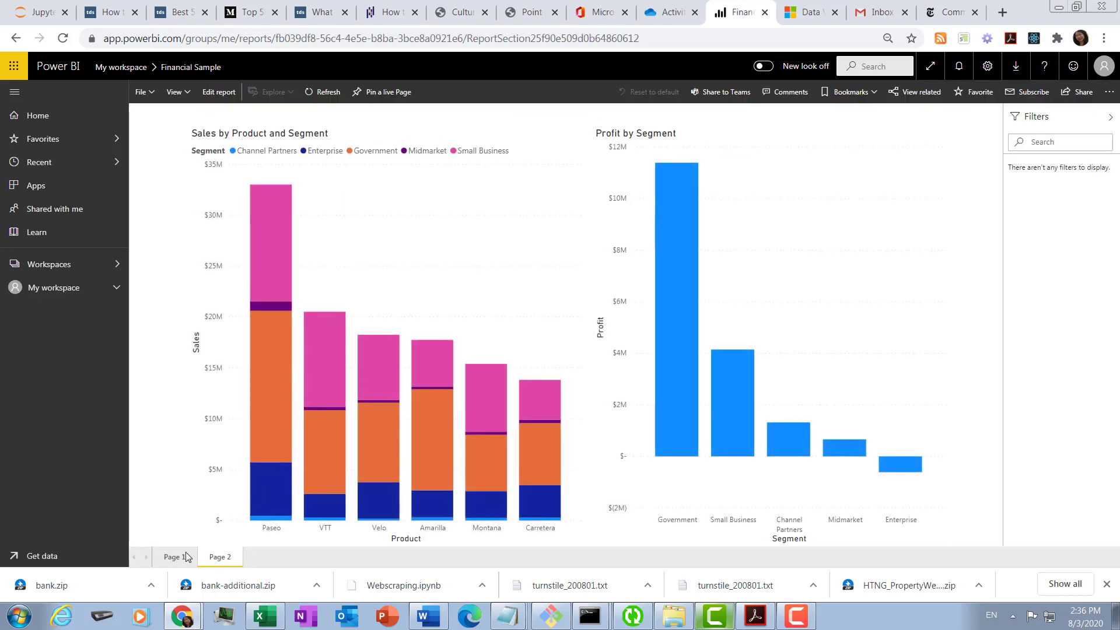
pyautogui.click(168, 558)
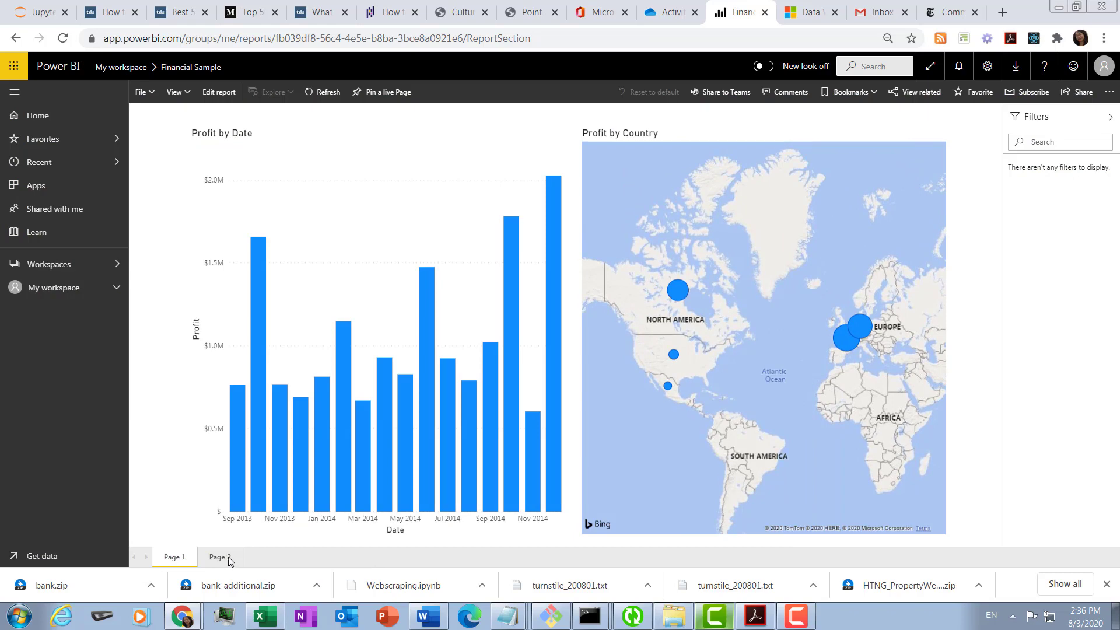
pyautogui.click(228, 557)
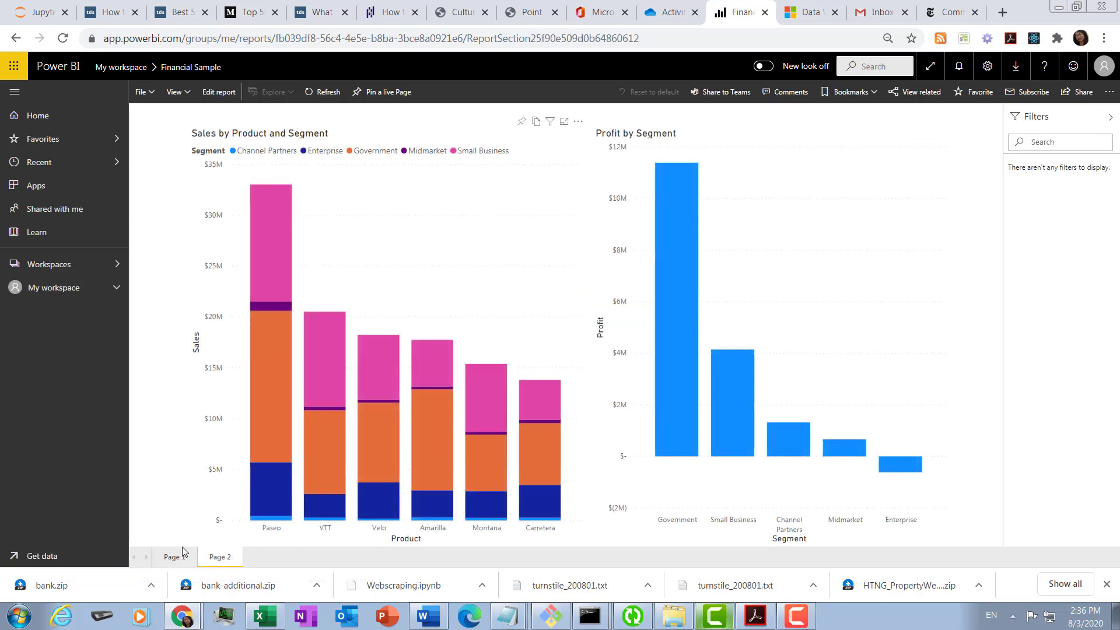
# Open the Financial Sample report for editing and check the visuals on Page 1 and Page 2
pyautogui.click(221, 93)
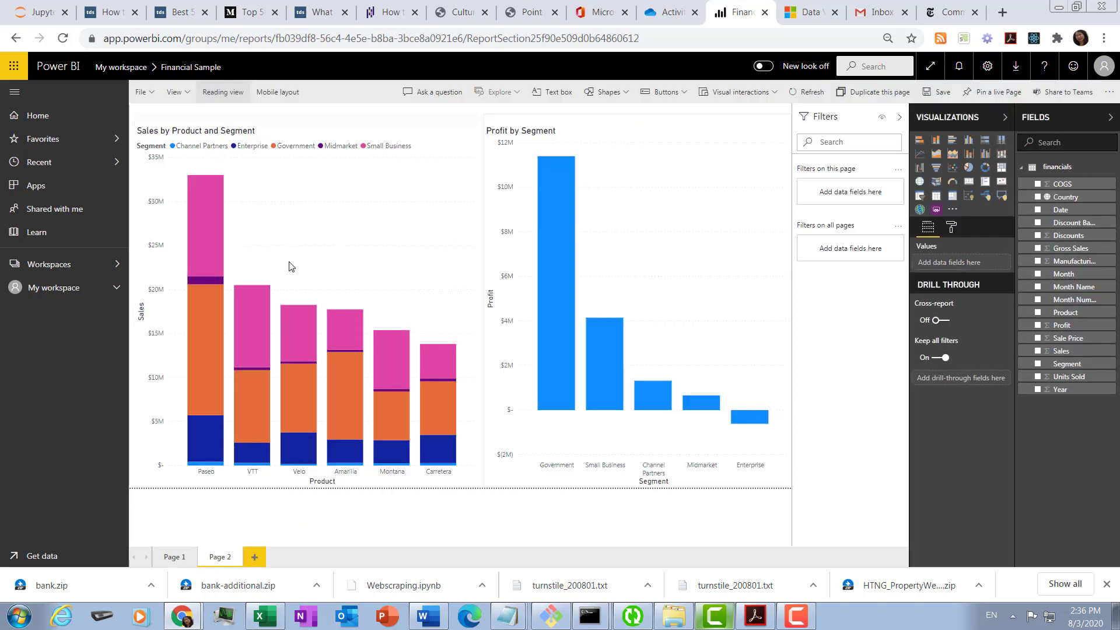
pyautogui.click(173, 558)
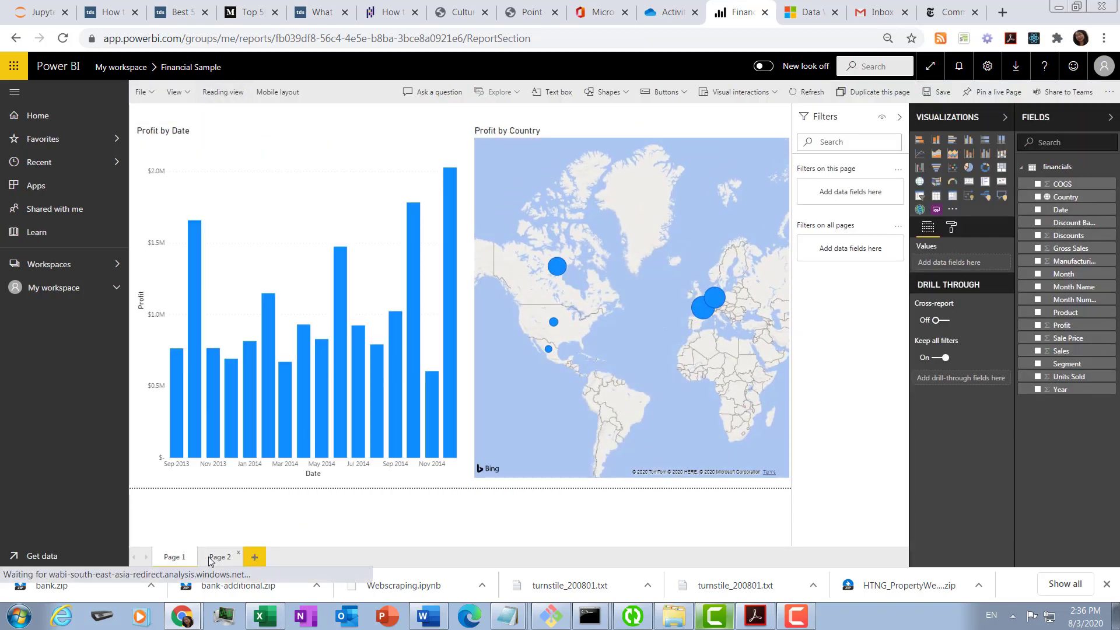
pyautogui.click(216, 557)
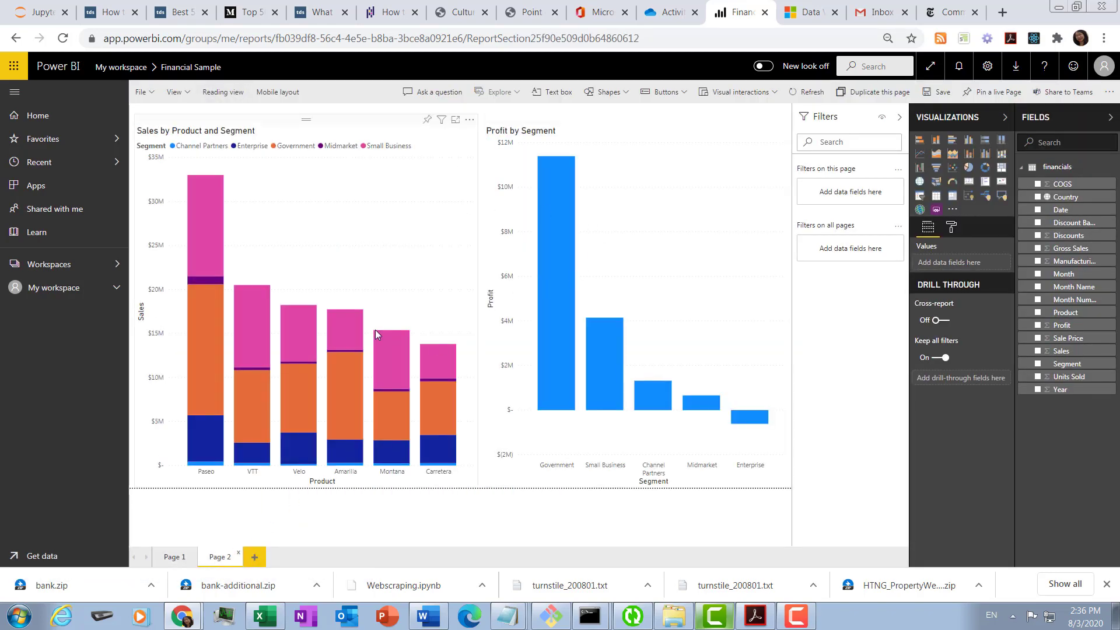